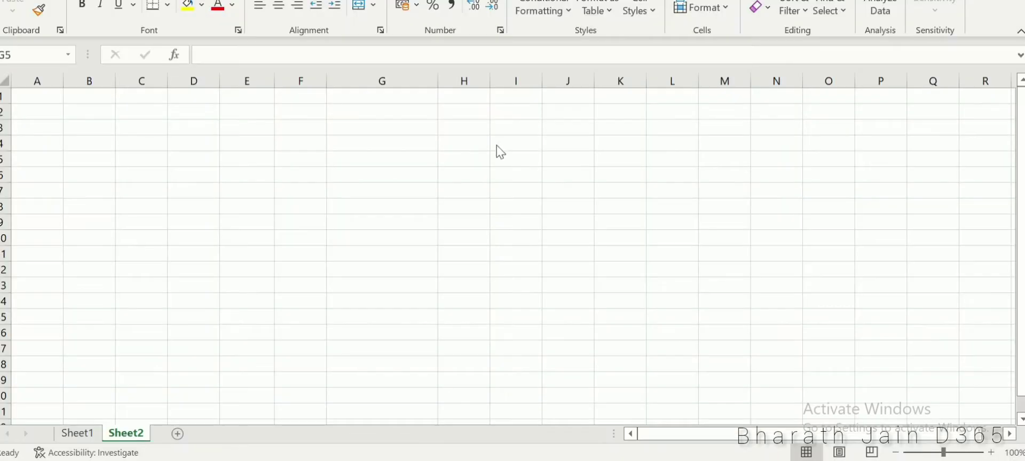
Switch to the Excel notes workbook and select cell G5 on Sheet2
{"action": "left_click", "coordinate": [426, 157]}
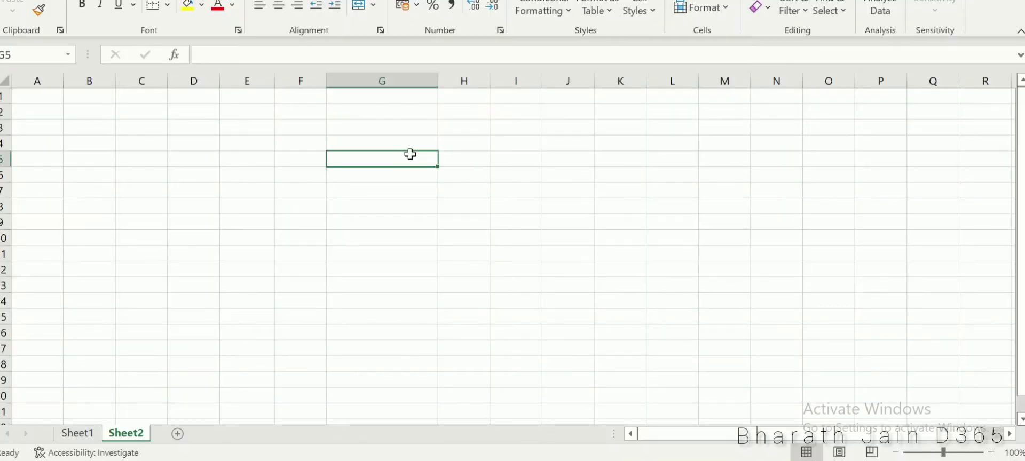
Enter the heading 'Legal entity overrides' in G5, correcting the typo, and move to G7
{"action": "type", "text": "Legal en"}
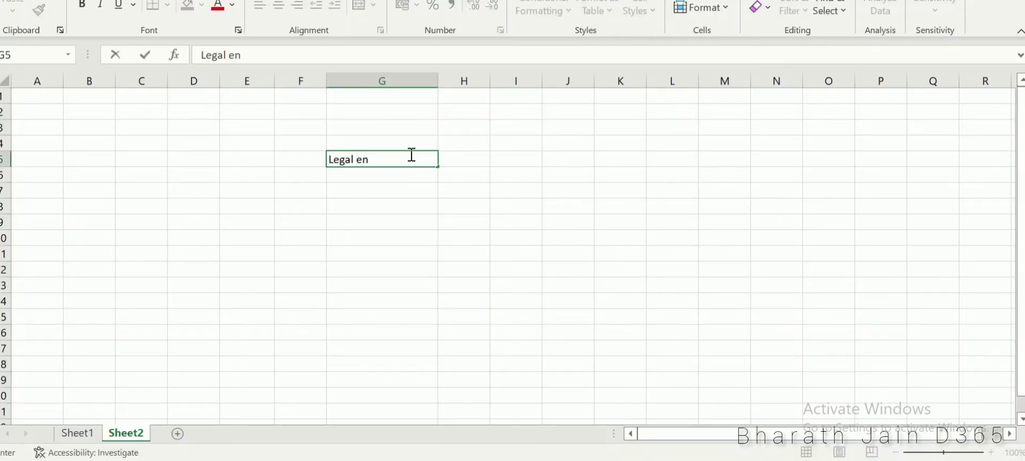
{"action": "type", "text": "tity over"}
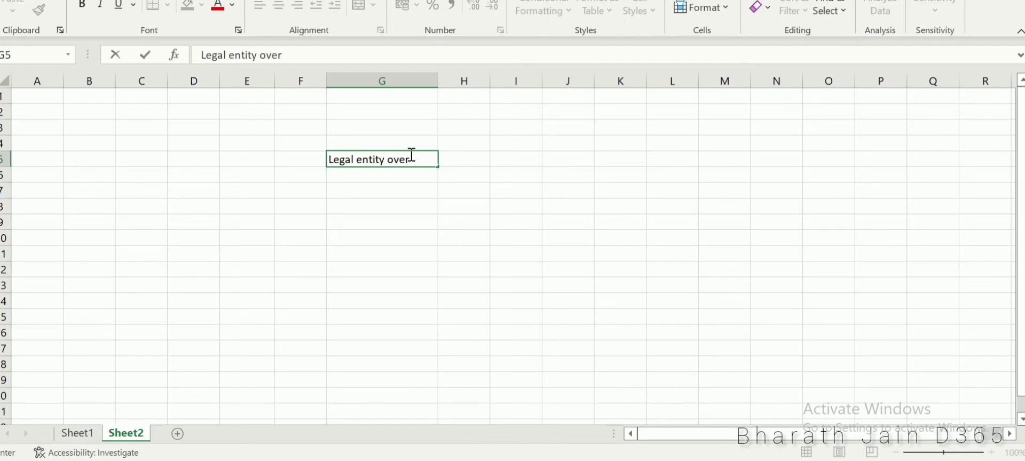
{"action": "type", "text": "rides"}
{"action": "left_click_drag", "start_coordinate": [398, 183], "coordinate": [387, 192]}
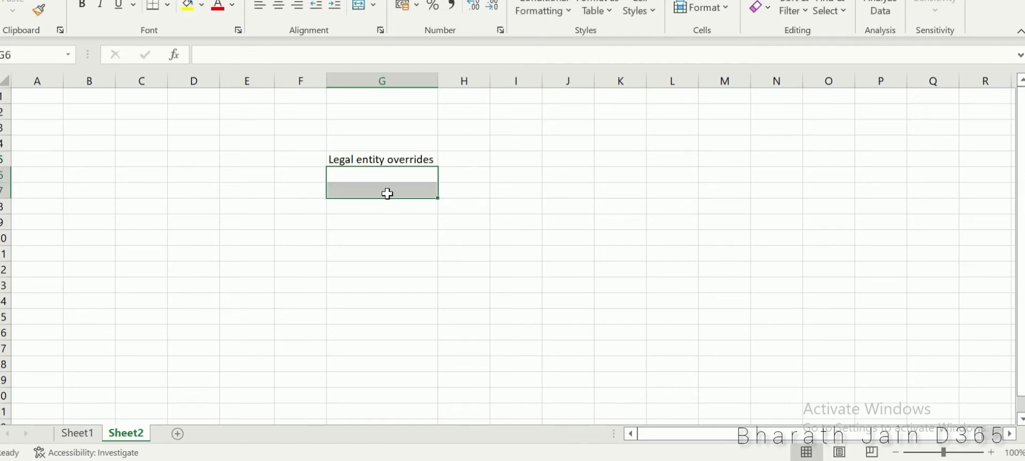
{"action": "left_click", "coordinate": [388, 194]}
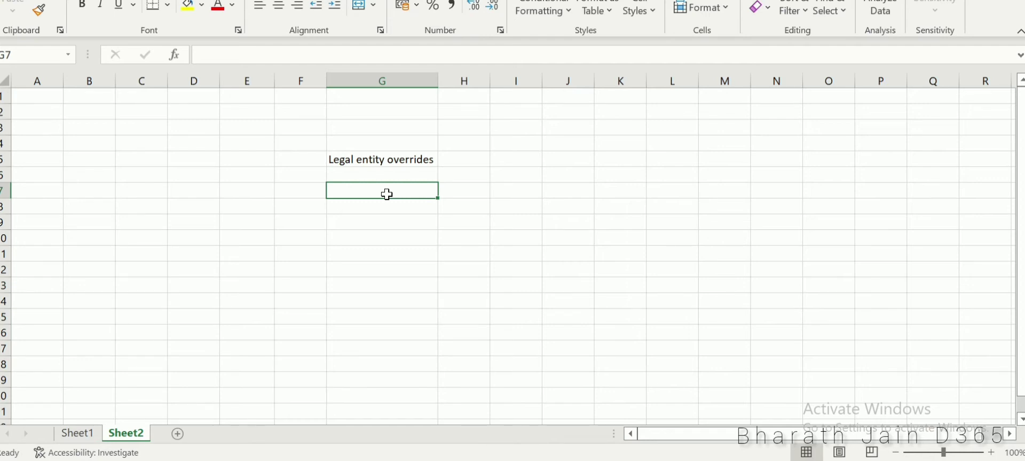
Bold the heading and enter FD in F7 with Cargo below it in F8
{"action": "left_click", "coordinate": [405, 155]}
{"action": "left_click", "coordinate": [80, 5]}
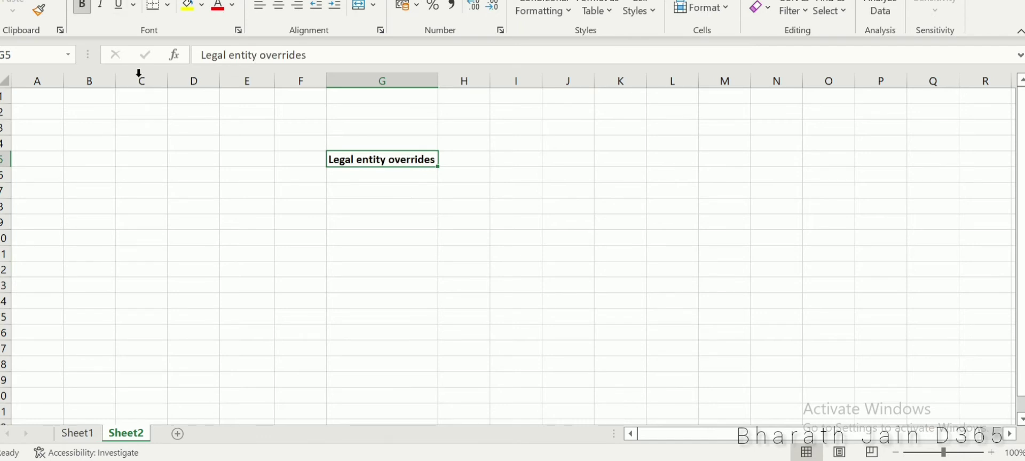
{"action": "left_click", "coordinate": [354, 240]}
{"action": "left_click", "coordinate": [292, 191]}
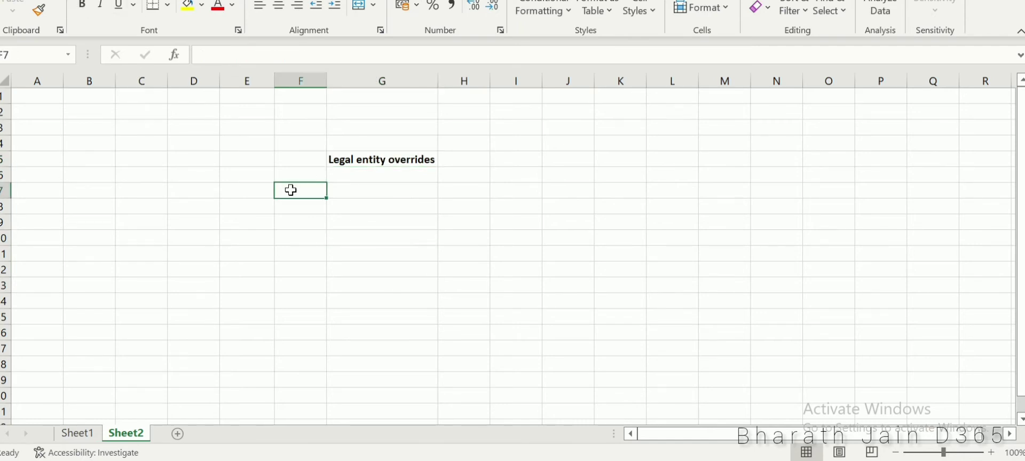
{"action": "type", "text": "FD"}
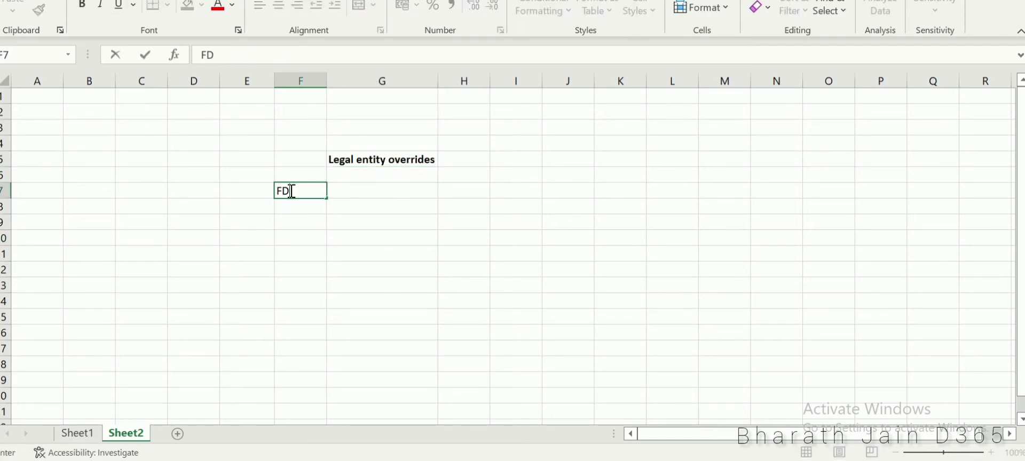
{"action": "key", "text": "Return"}
{"action": "type", "text": "Car"}
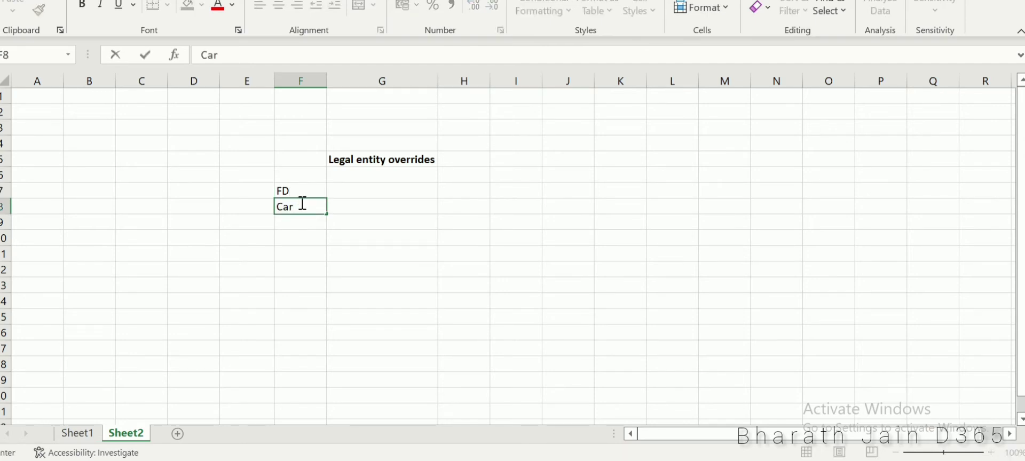
{"action": "type", "text": "go"}
Enter DV, Bangalore and New jersy in cells E7 through E9
{"action": "left_click", "coordinate": [238, 188]}
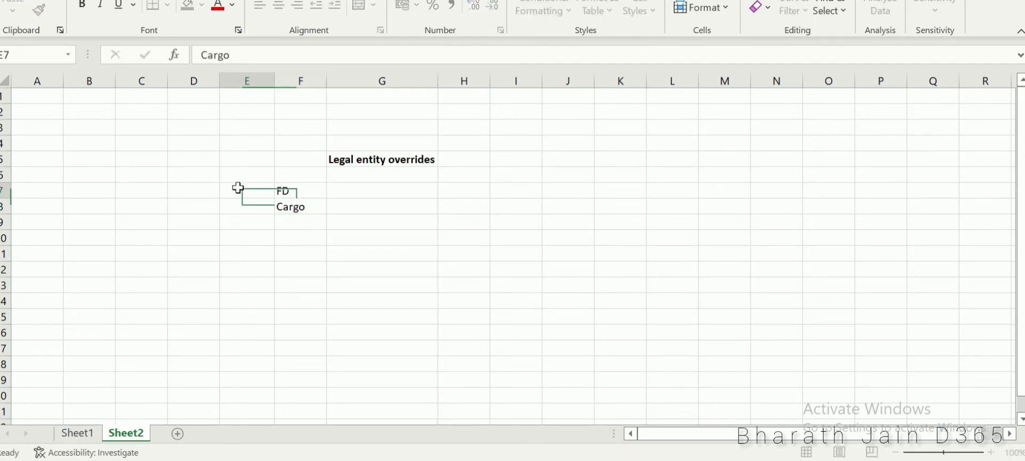
{"action": "type", "text": "DV"}
{"action": "left_click", "coordinate": [249, 205]}
{"action": "type", "text": "Bangalore"}
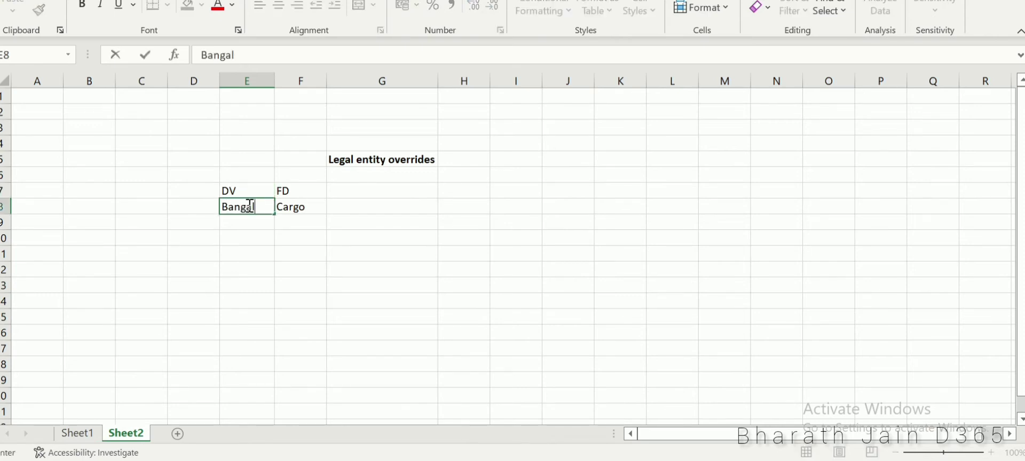
{"action": "left_click", "coordinate": [264, 224]}
{"action": "type", "text": "N"}
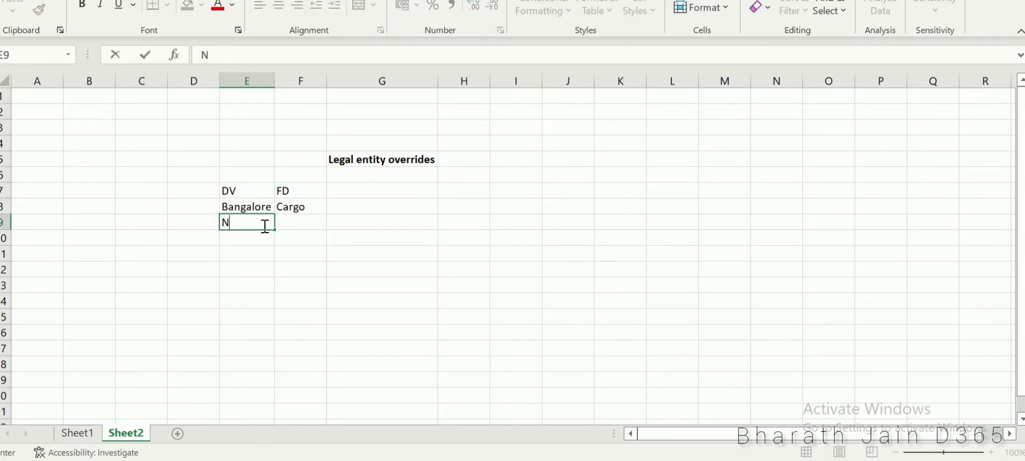
{"action": "type", "text": "ew jersy"}
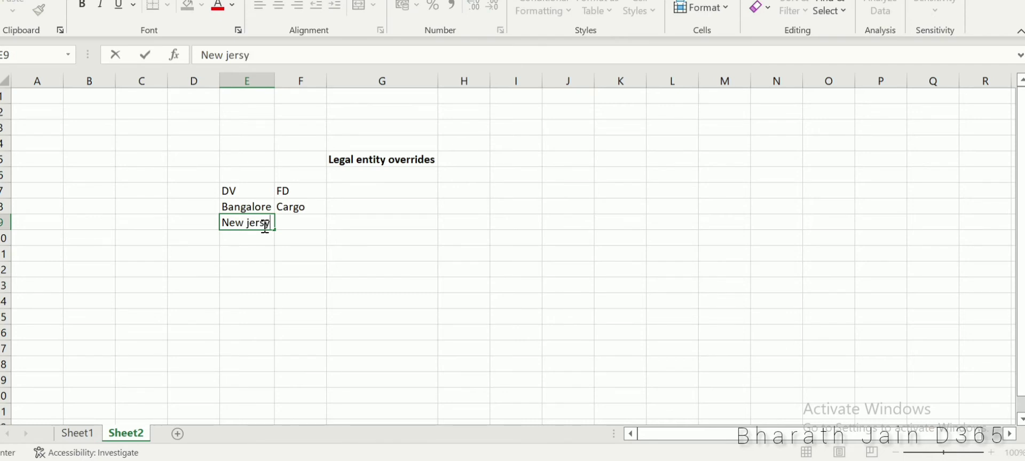
{"action": "left_click", "coordinate": [309, 208]}
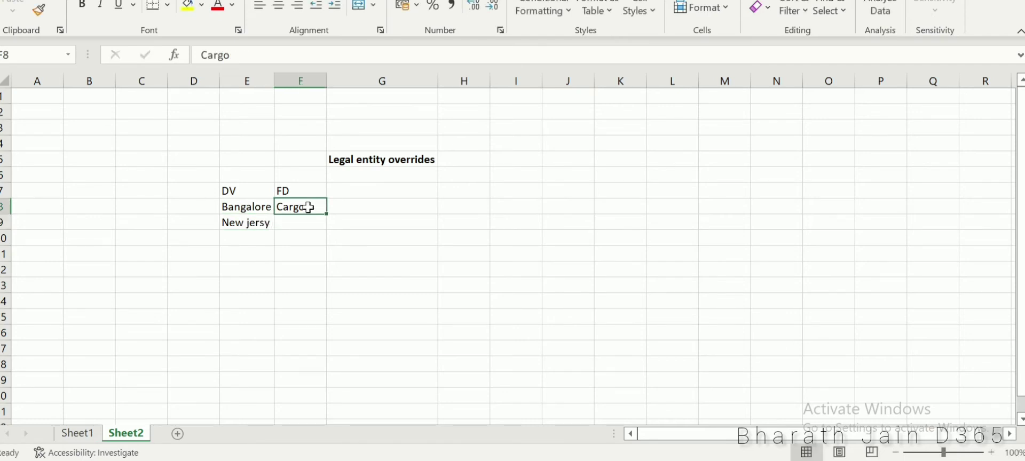
Enter the entities (US) Next in H7:I7 and (IND) ABC in H10:I10
{"action": "left_click", "coordinate": [367, 208]}
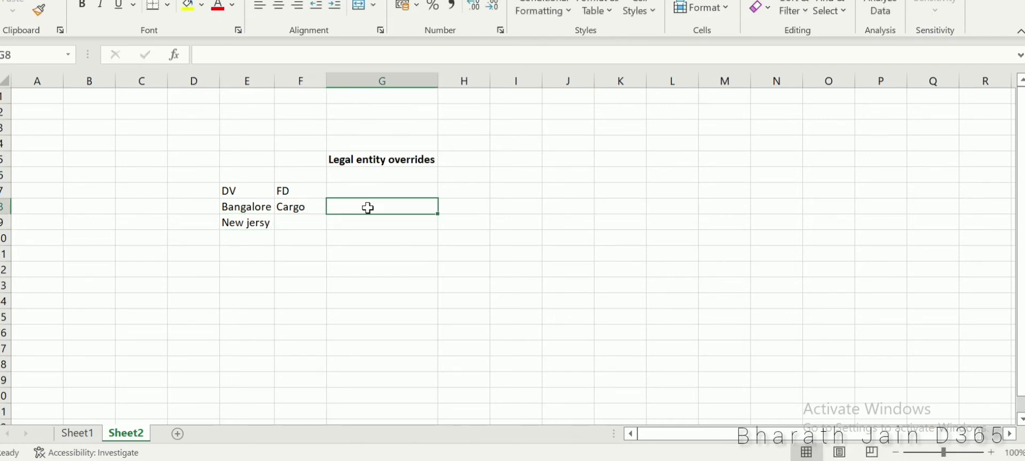
{"action": "left_click", "coordinate": [295, 212]}
{"action": "left_click", "coordinate": [390, 222]}
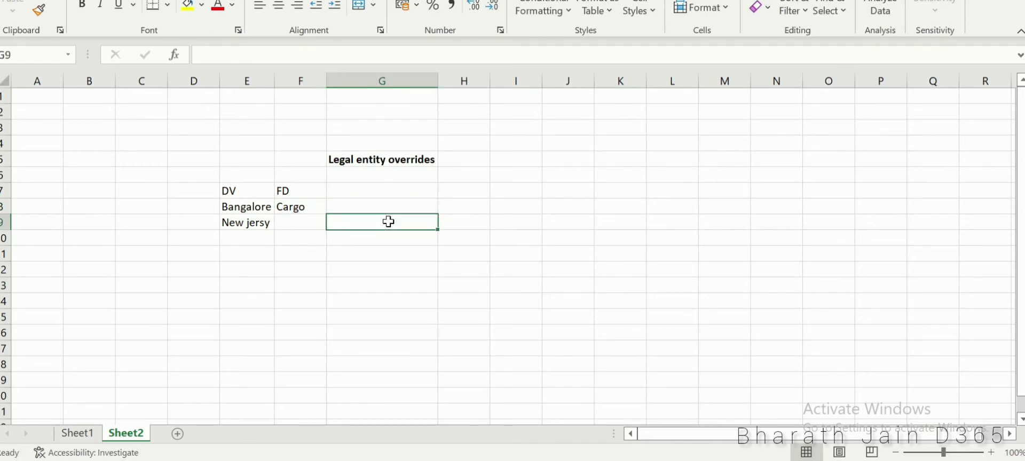
{"action": "left_click", "coordinate": [511, 195]}
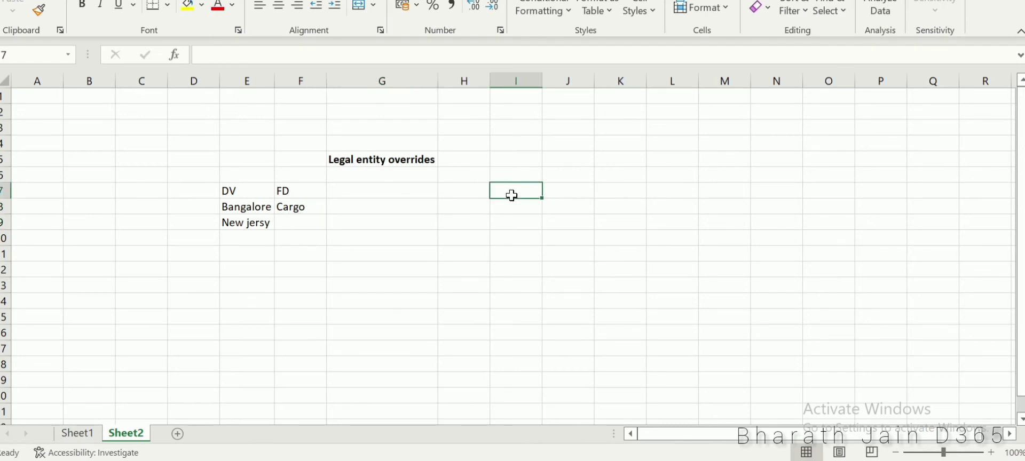
{"action": "type", "text": "Next"}
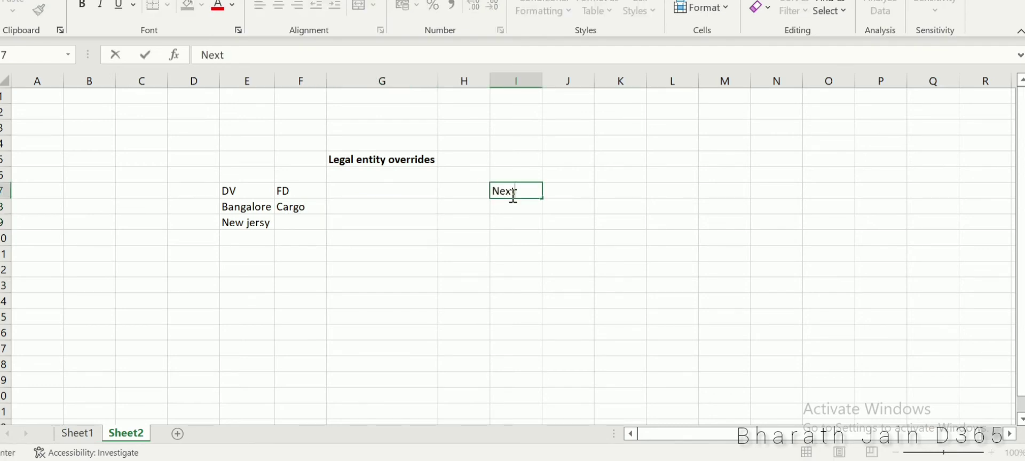
{"action": "left_click", "coordinate": [511, 236]}
{"action": "type", "text": "ABC"}
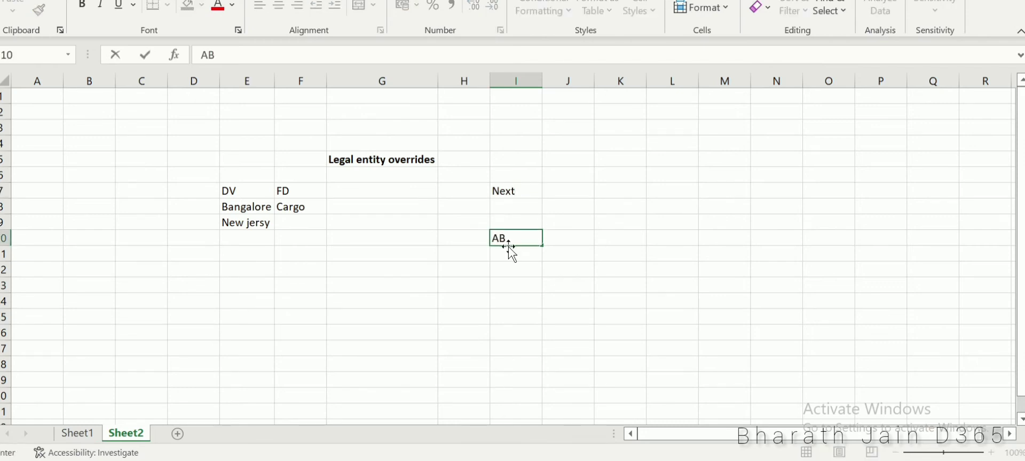
{"action": "left_click", "coordinate": [463, 196]}
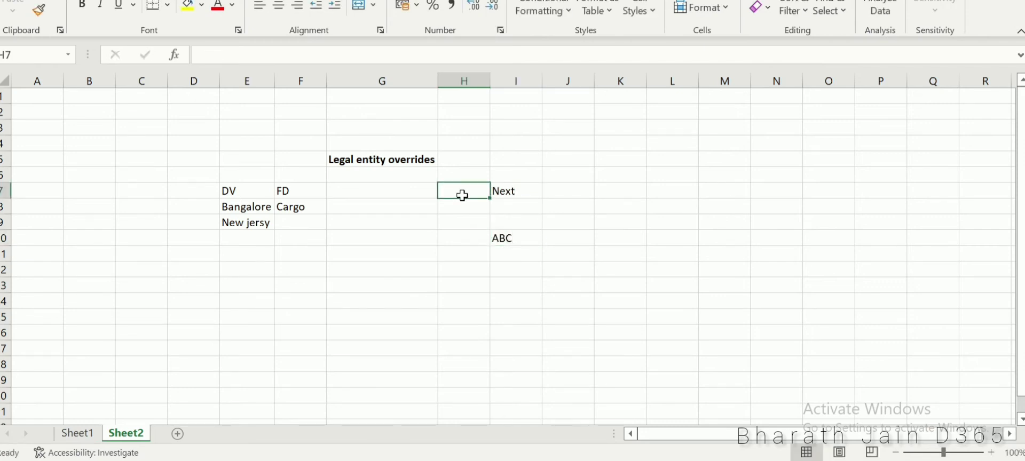
{"action": "type", "text": "(US)"}
{"action": "left_click", "coordinate": [457, 239]}
{"action": "type", "text": "(IND)"}
{"action": "left_click", "coordinate": [461, 211]}
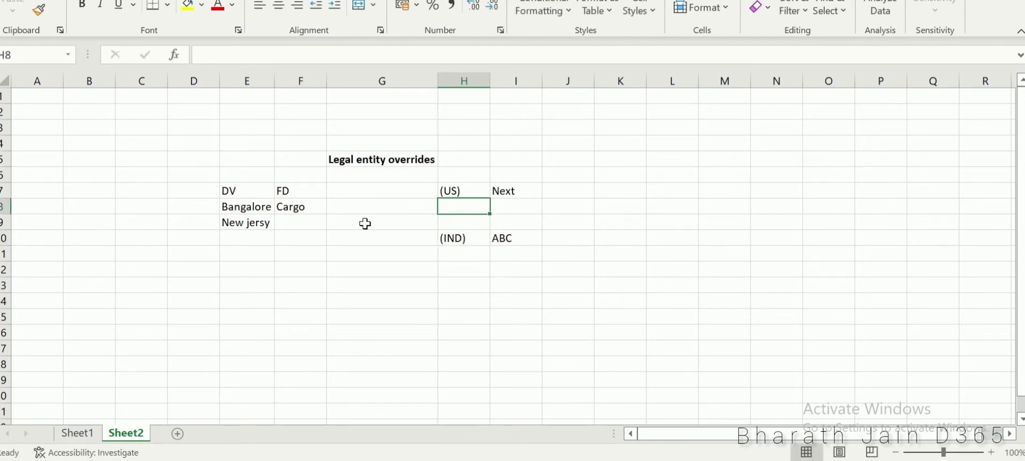
{"action": "left_click", "coordinate": [298, 207]}
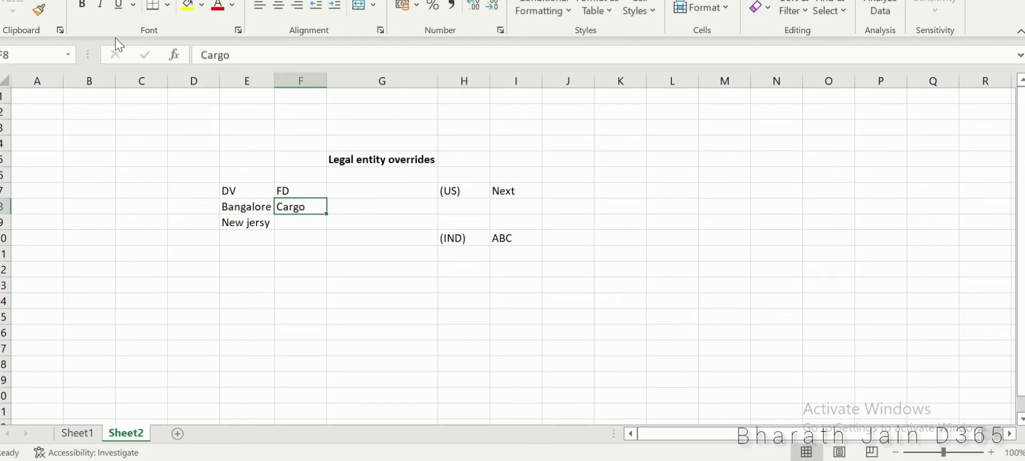
Make the Cargo value in F8 bold and point out the Next and ABC entities
{"action": "left_click", "coordinate": [82, 5]}
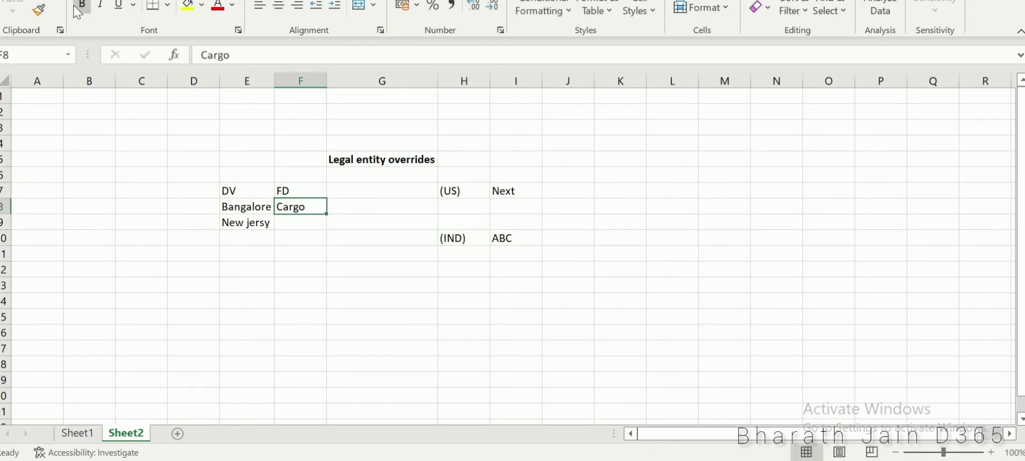
{"action": "left_click", "coordinate": [515, 191]}
{"action": "left_click", "coordinate": [502, 239]}
{"action": "left_click", "coordinate": [500, 219]}
{"action": "left_click", "coordinate": [451, 205]}
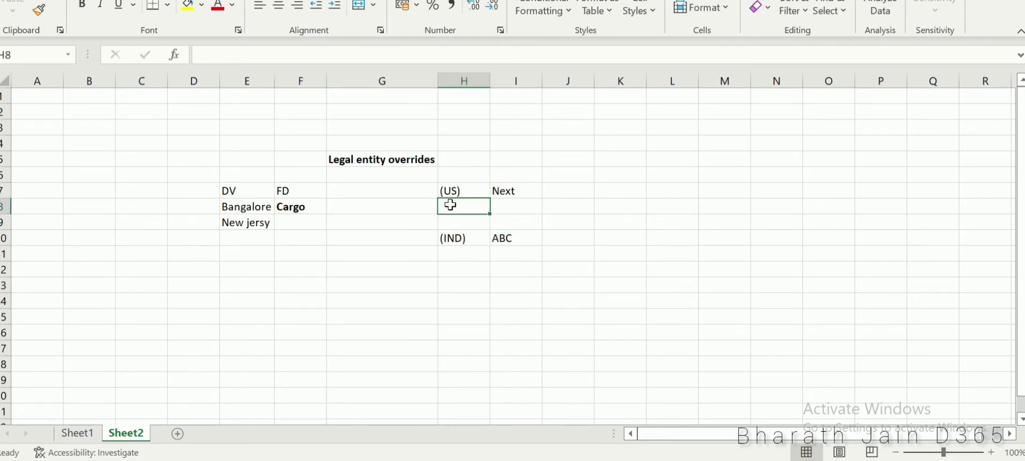
Walk through the Bangalore value and the (IND) entity code in the notes
{"action": "left_click", "coordinate": [251, 211]}
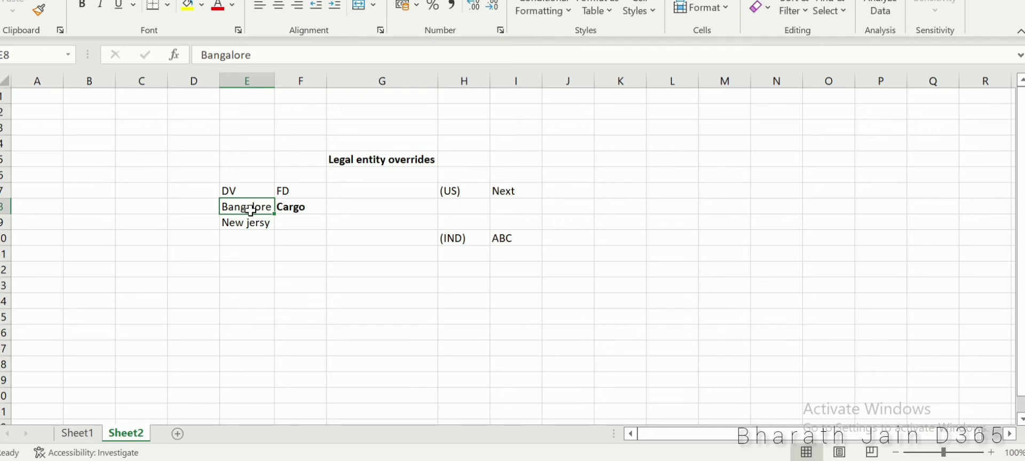
{"action": "left_click", "coordinate": [244, 235]}
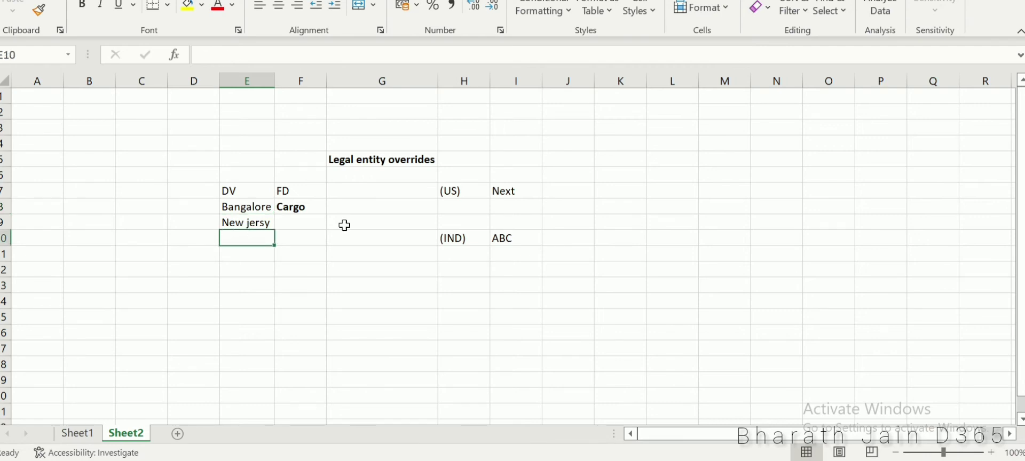
{"action": "left_click", "coordinate": [486, 235]}
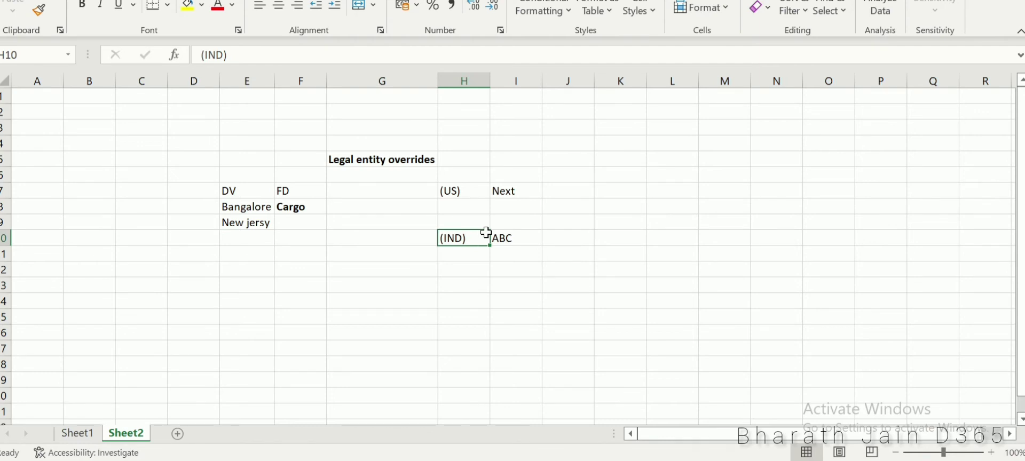
{"action": "left_click", "coordinate": [270, 208]}
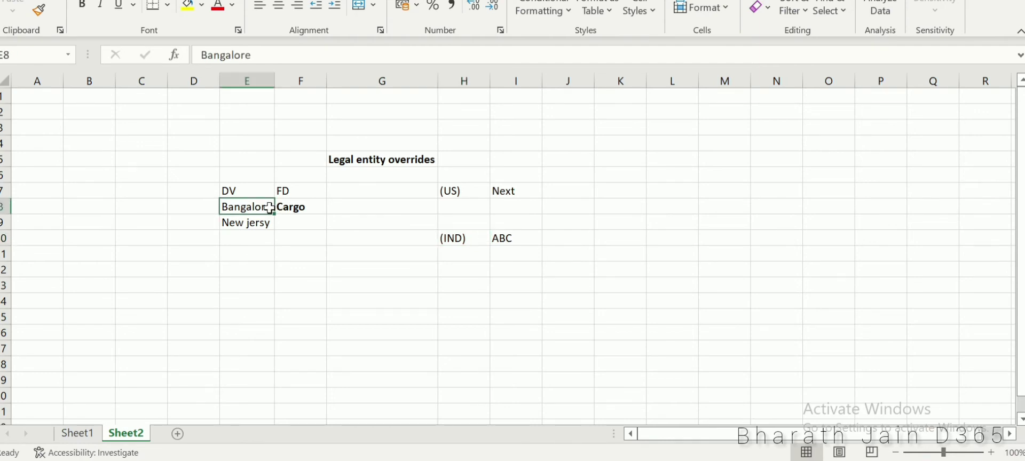
{"action": "left_click", "coordinate": [374, 220]}
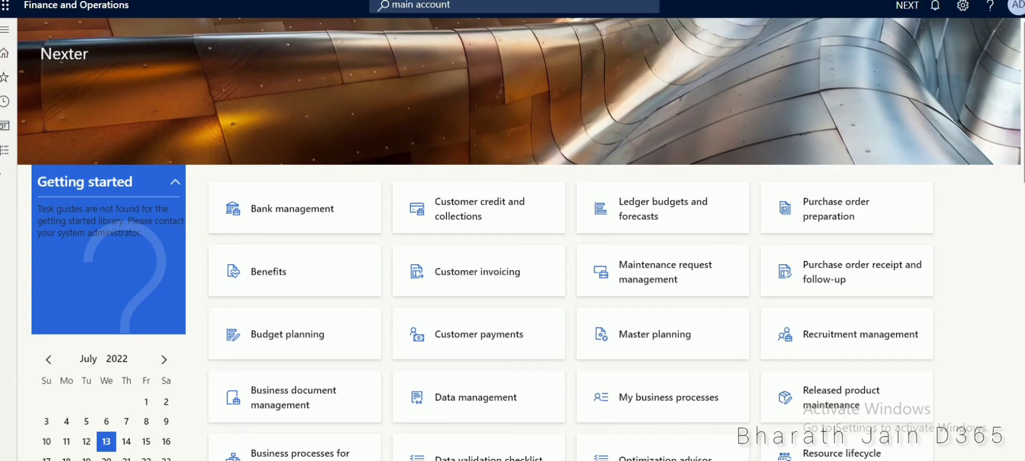
In General ledger Financial dimensions, select Cargo and view its dimension values
{"action": "left_click", "coordinate": [4, 150]}
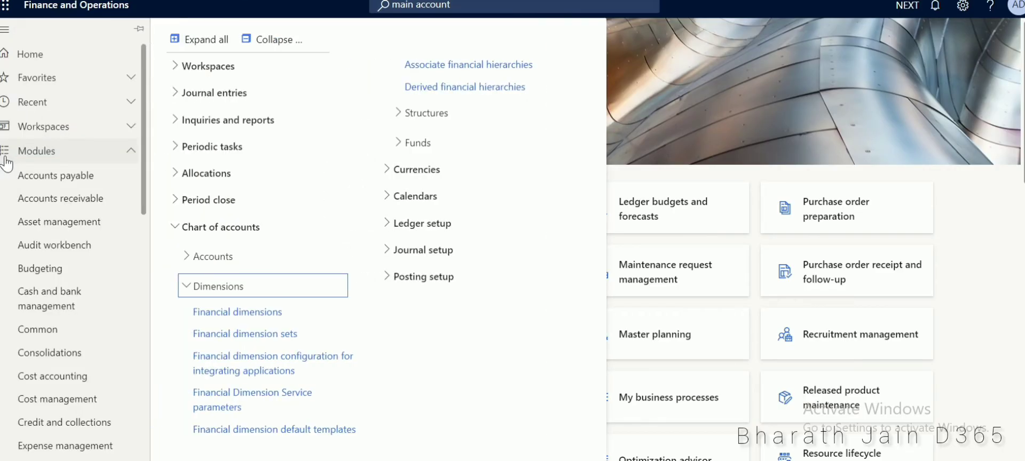
{"action": "left_click", "coordinate": [235, 316]}
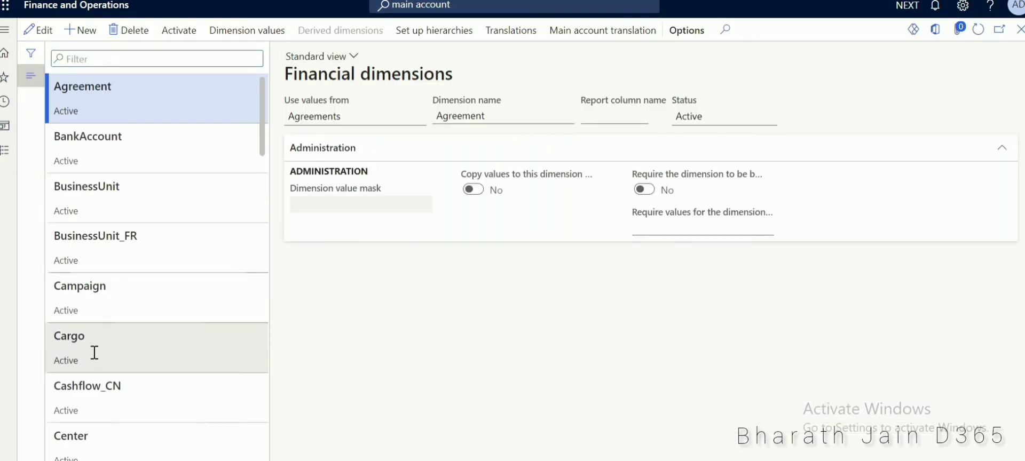
{"action": "left_click", "coordinate": [94, 353]}
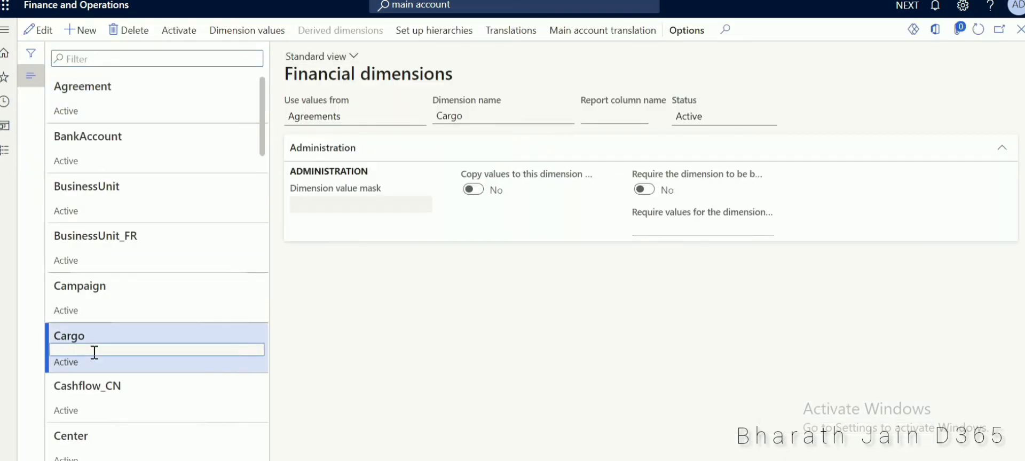
{"action": "left_click", "coordinate": [233, 33]}
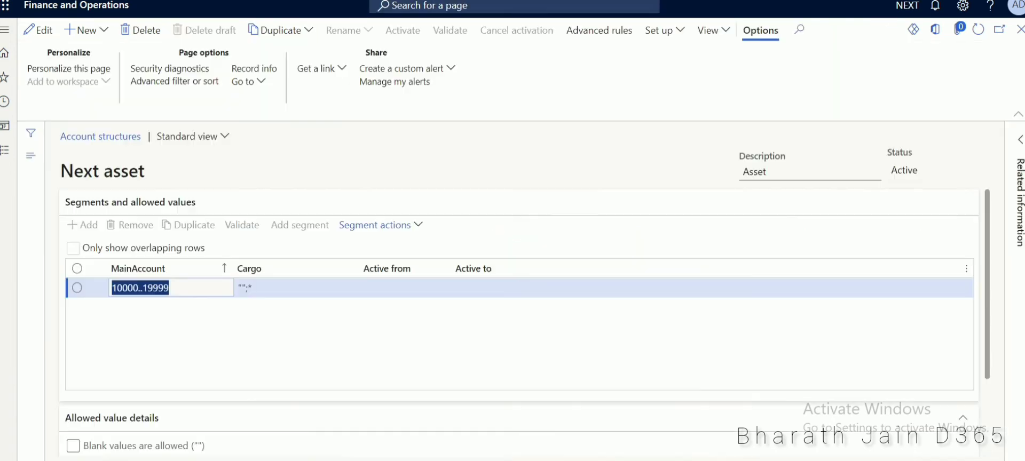
Leave the Next account structure's 10000..19999 range and head to General journals
{"action": "left_click", "coordinate": [242, 374]}
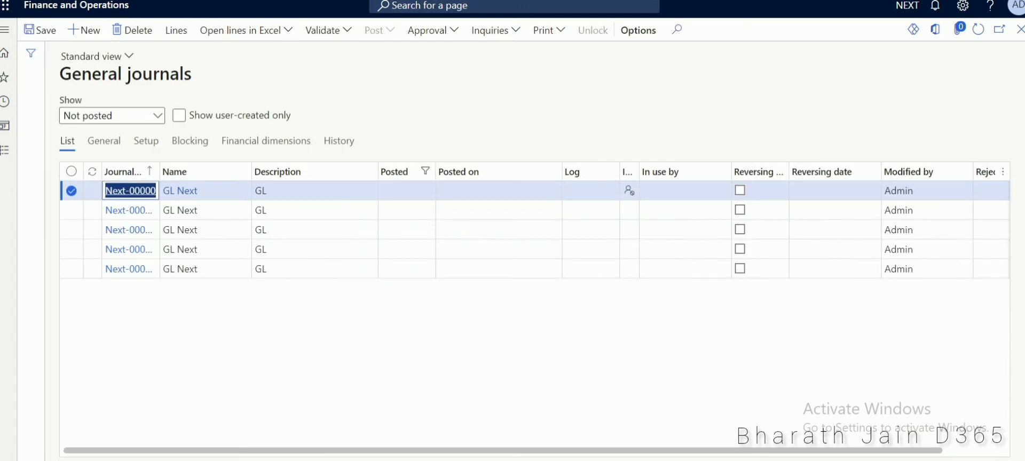
Create a new general journal with the GL Next journal name
{"action": "left_click", "coordinate": [99, 27]}
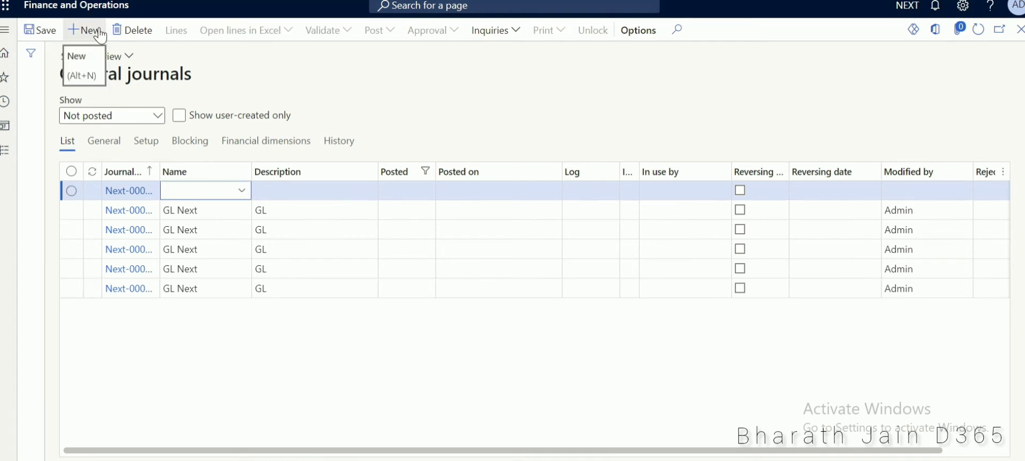
{"action": "left_click", "coordinate": [242, 191]}
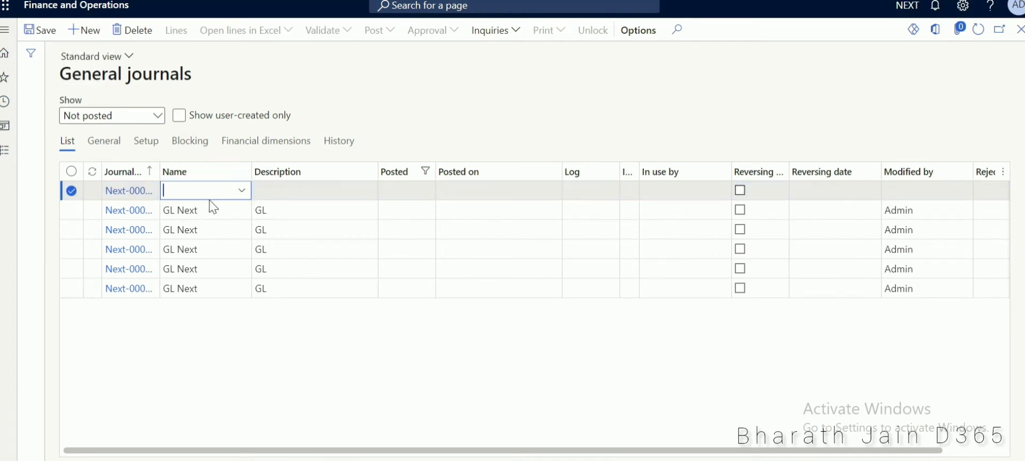
{"action": "left_click", "coordinate": [211, 231]}
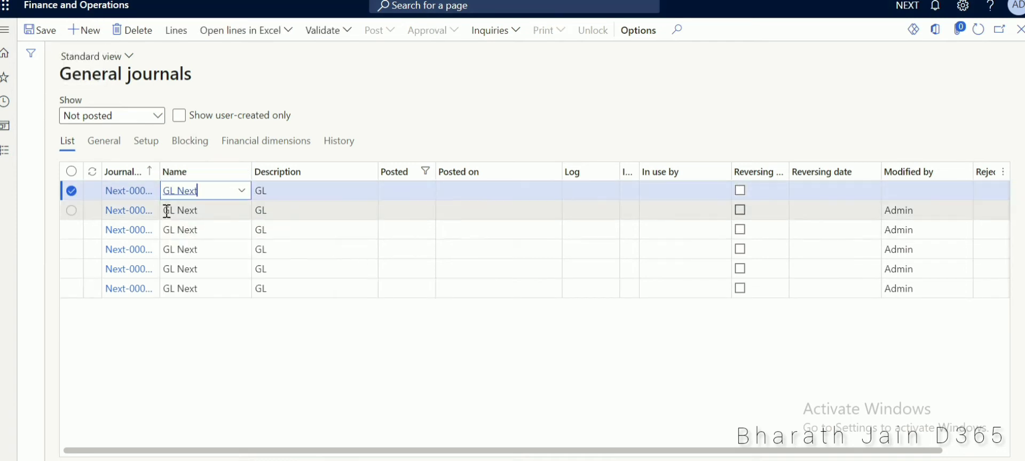
{"action": "left_click", "coordinate": [142, 192]}
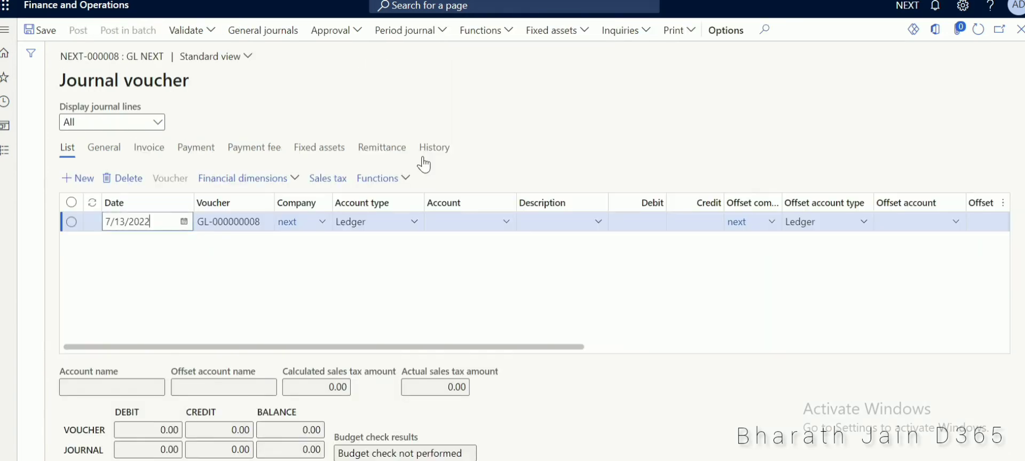
Add a line debiting 500 to account 30000-023 with offset account Cash 10000
{"action": "left_click", "coordinate": [506, 224]}
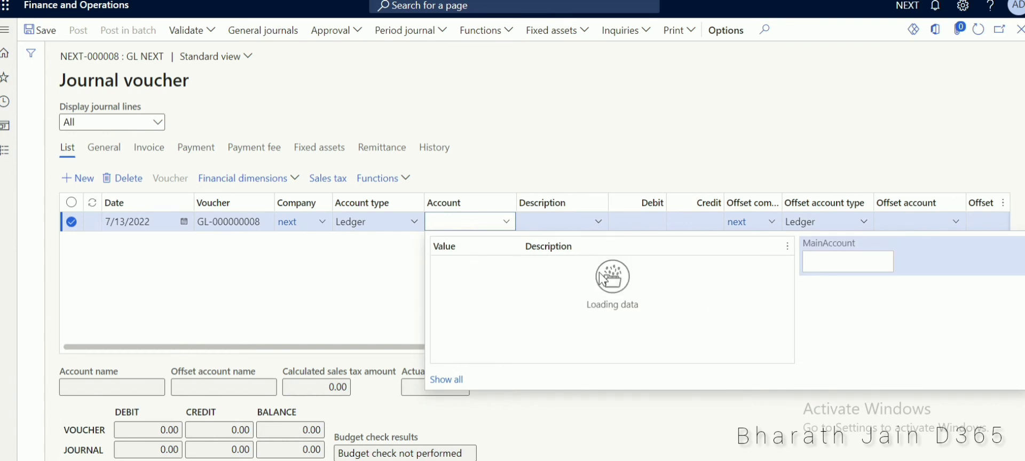
{"action": "left_click", "coordinate": [542, 305]}
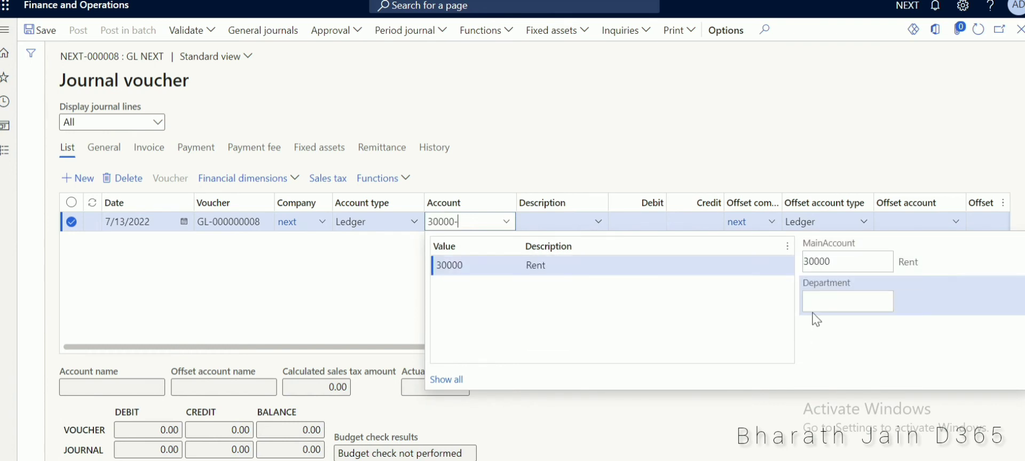
{"action": "left_click", "coordinate": [815, 300]}
{"action": "left_click", "coordinate": [613, 291]}
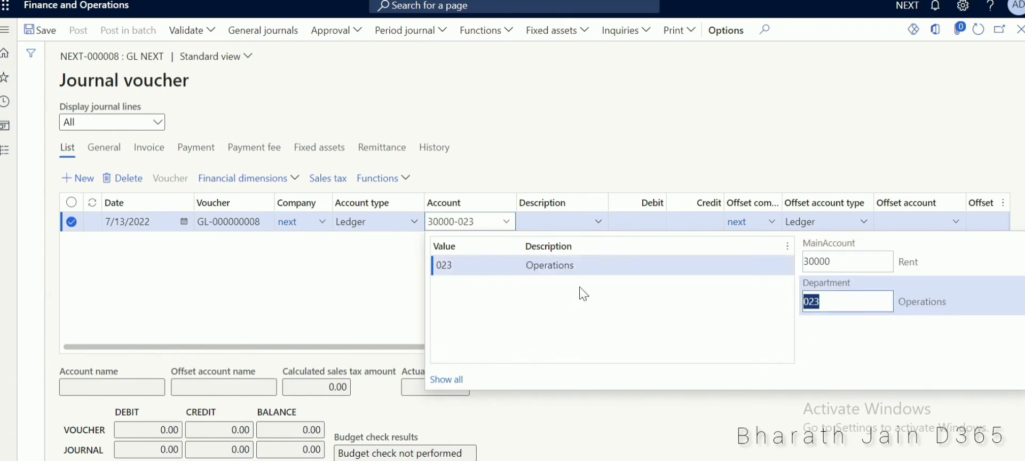
{"action": "left_click", "coordinate": [654, 224]}
{"action": "type", "text": "500"}
{"action": "left_click", "coordinate": [662, 294]}
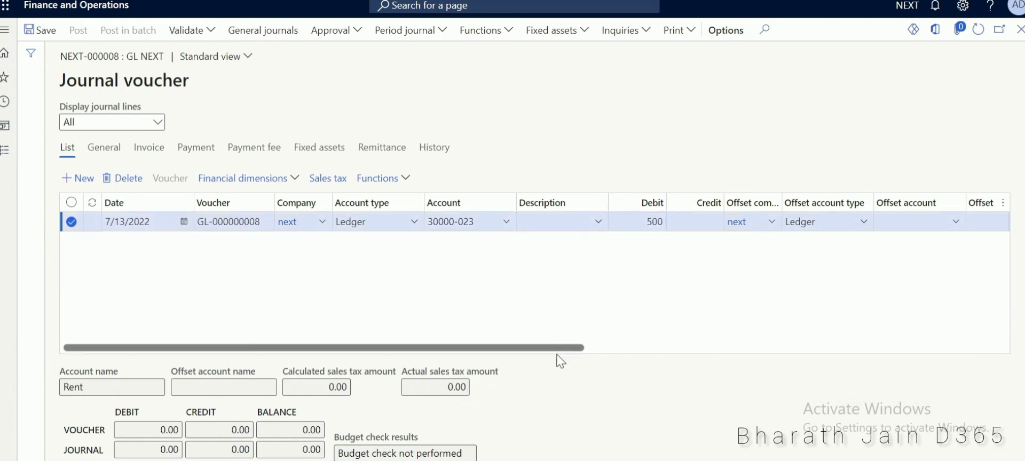
{"action": "scroll", "coordinate": [747, 277], "scroll_direction": "right", "scroll_amount": 3}
{"action": "left_click", "coordinate": [808, 223]}
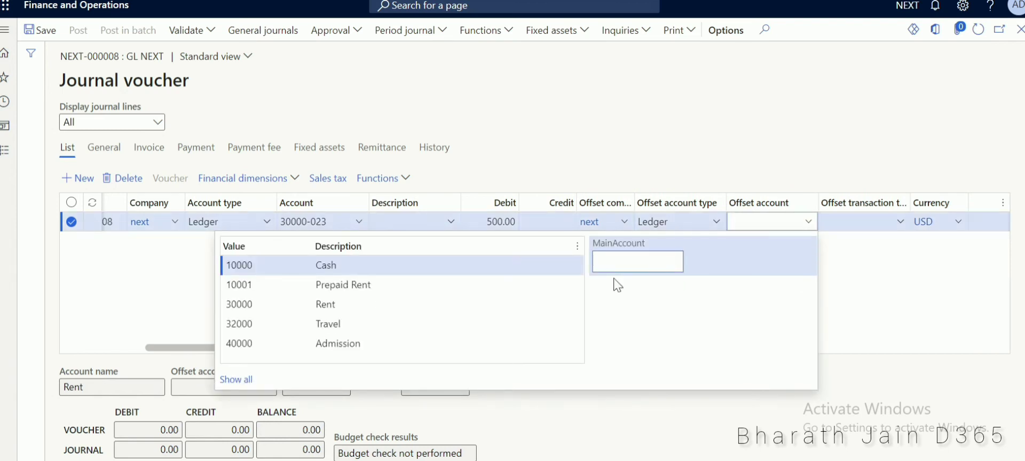
{"action": "left_click", "coordinate": [539, 266]}
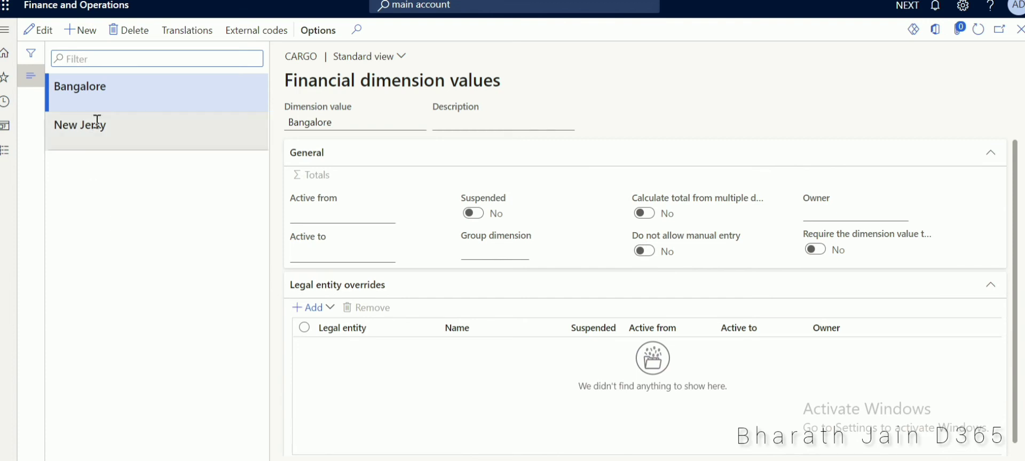
Add a Nexter legal entity override to Bangalore, mark it Suspended, and save
{"action": "left_click", "coordinate": [313, 309]}
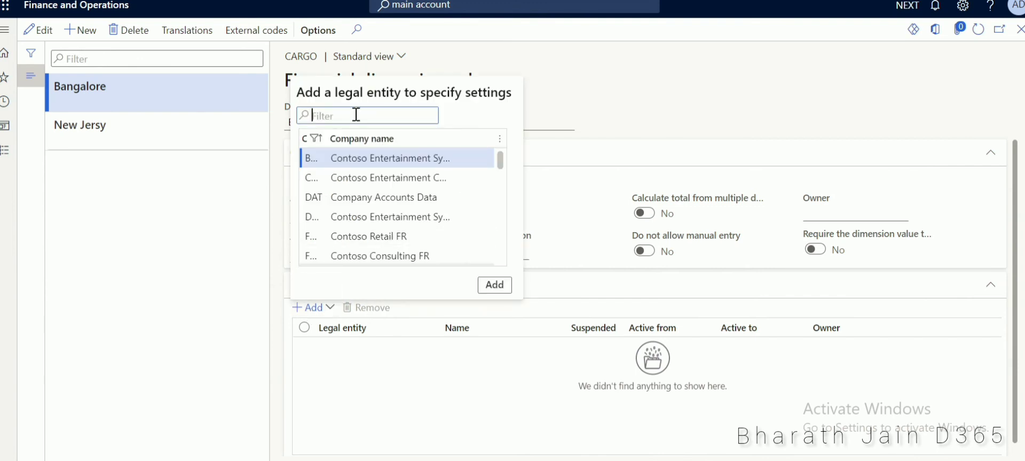
{"action": "type", "text": "next"}
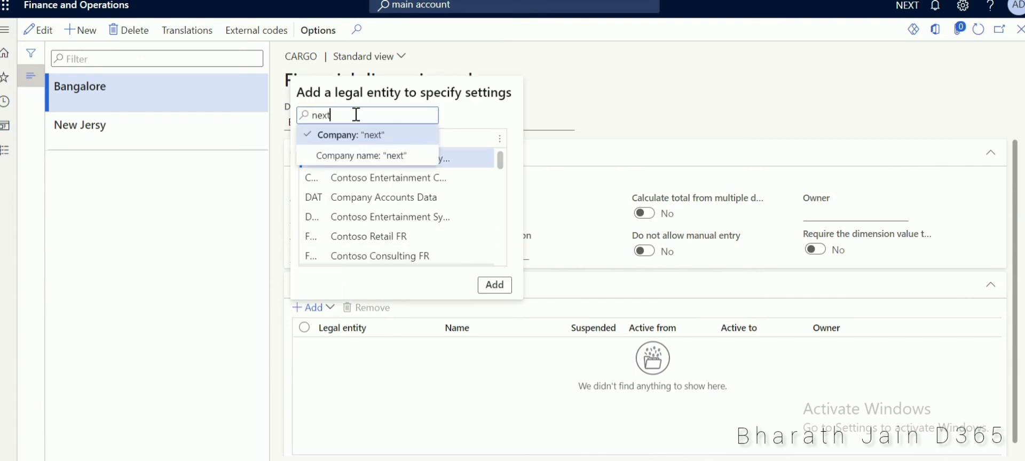
{"action": "key", "text": "Return"}
{"action": "left_click", "coordinate": [355, 158]}
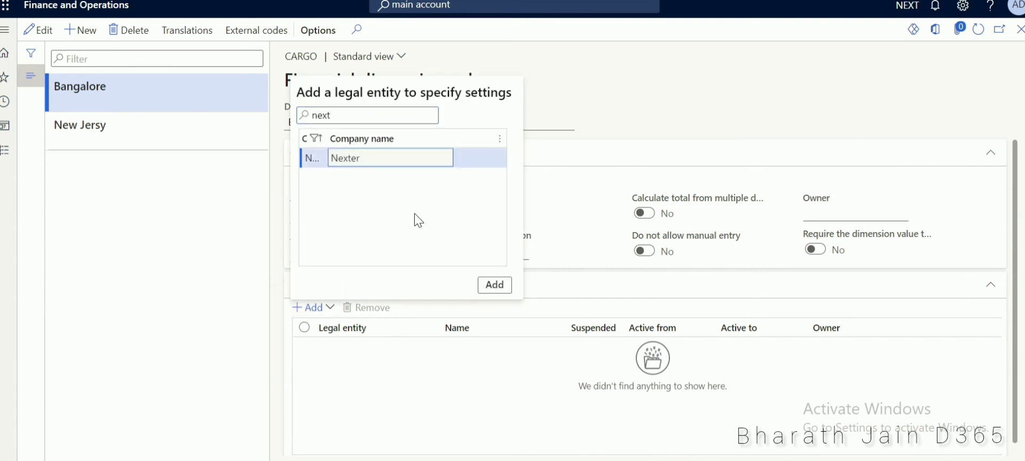
{"action": "left_click", "coordinate": [495, 286]}
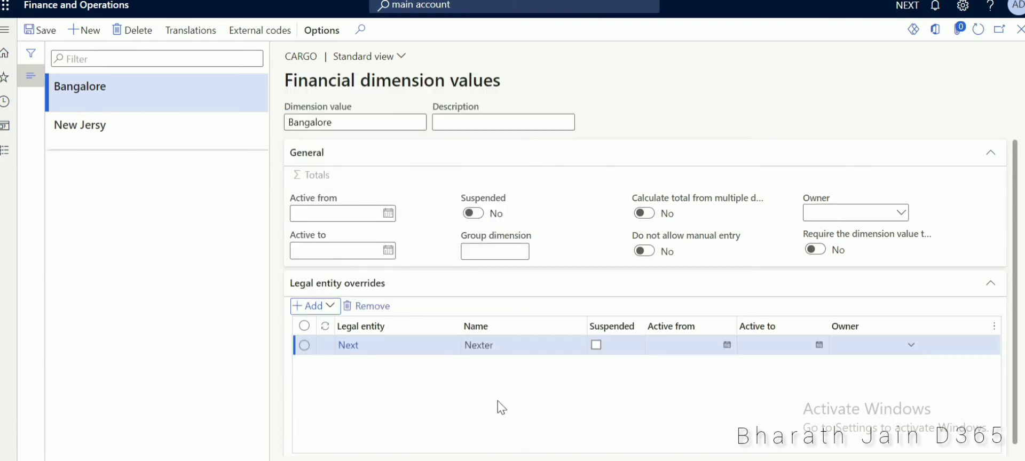
{"action": "left_click", "coordinate": [597, 345]}
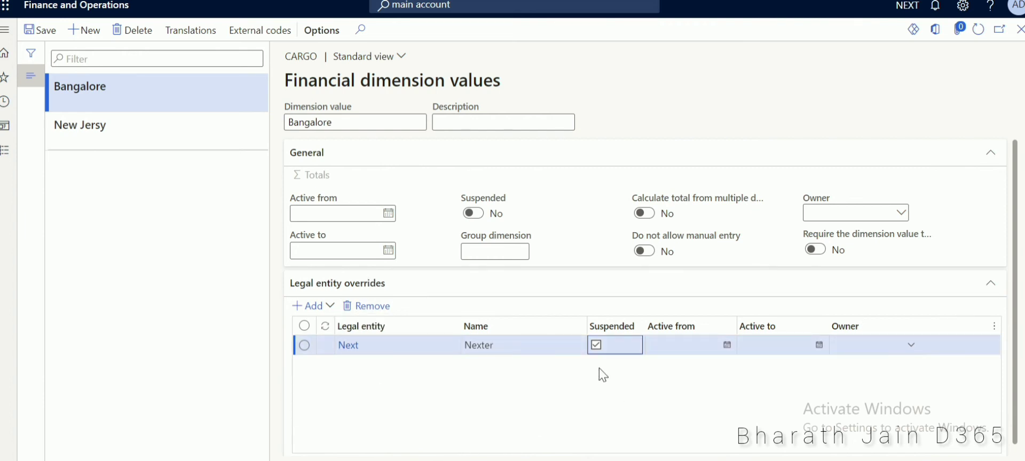
{"action": "left_click", "coordinate": [40, 30]}
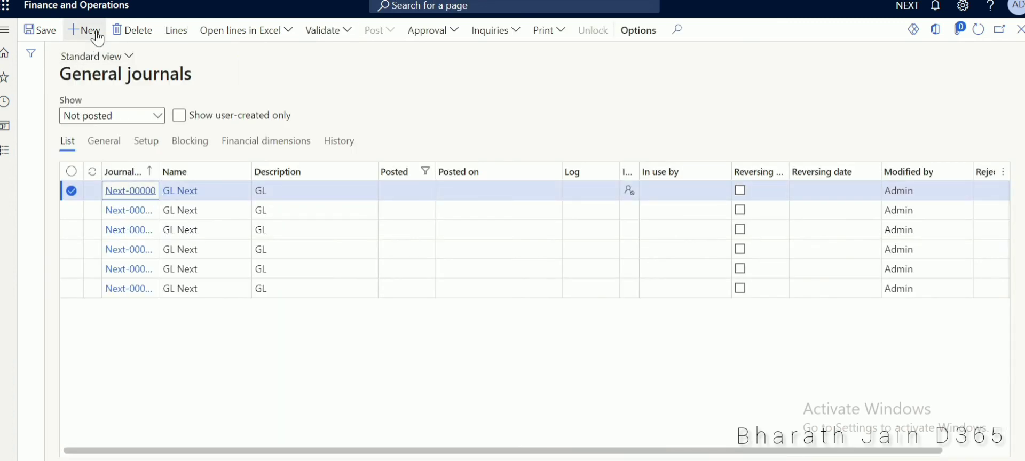
Create another general journal using the GL Next journal name
{"action": "left_click", "coordinate": [97, 35]}
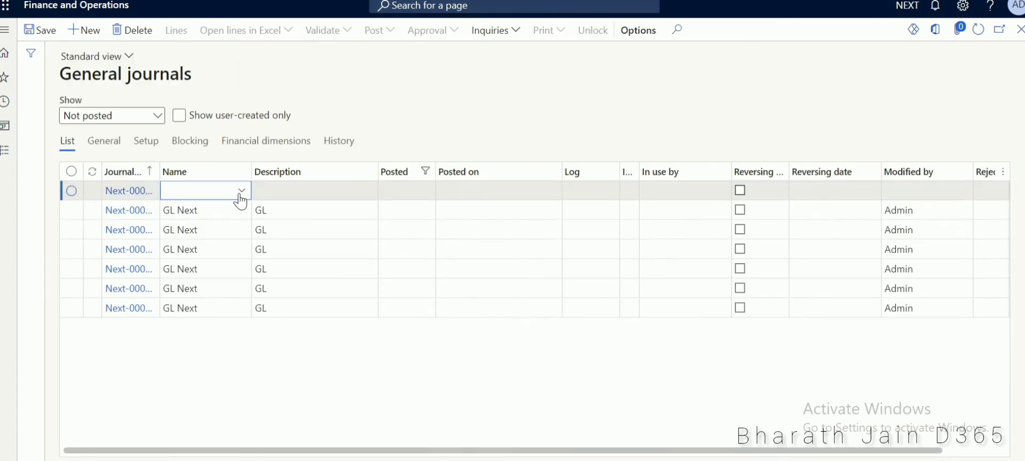
{"action": "left_click", "coordinate": [238, 192]}
{"action": "left_click", "coordinate": [217, 232]}
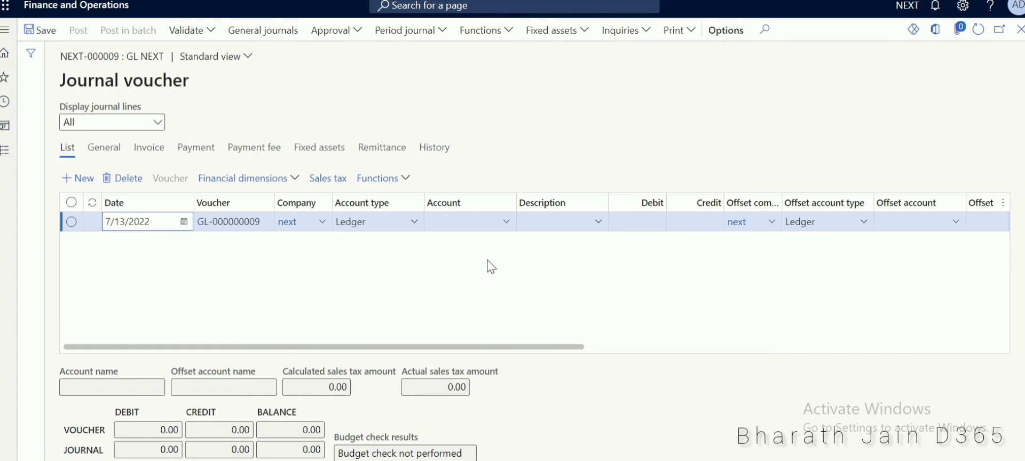
Add a line debiting 700 to 30000-022, offset to Cash 10000 with Cargo New Jersy
{"action": "left_click", "coordinate": [507, 223]}
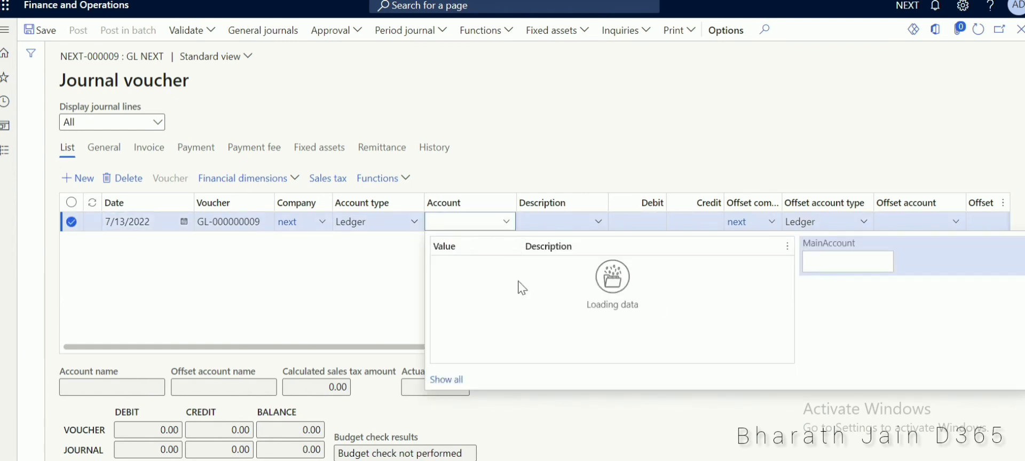
{"action": "left_click", "coordinate": [541, 304]}
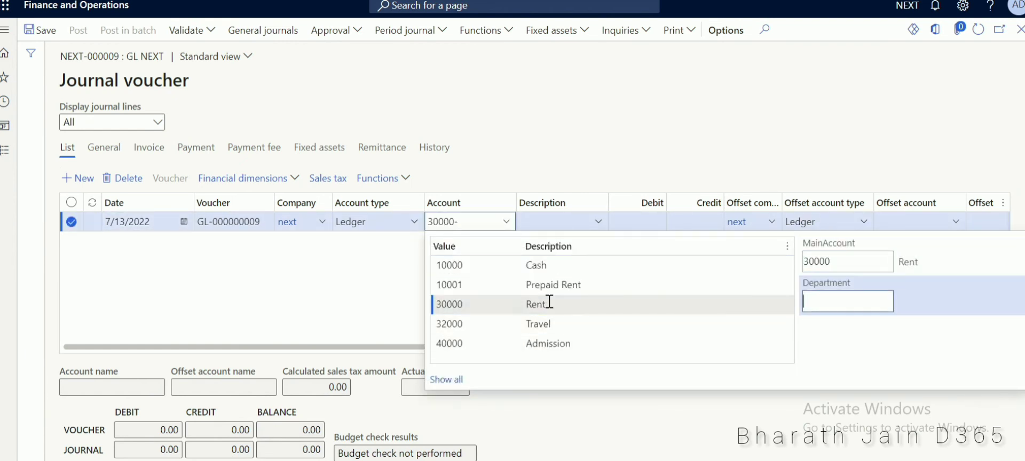
{"action": "left_click", "coordinate": [545, 267]}
{"action": "left_click", "coordinate": [645, 227]}
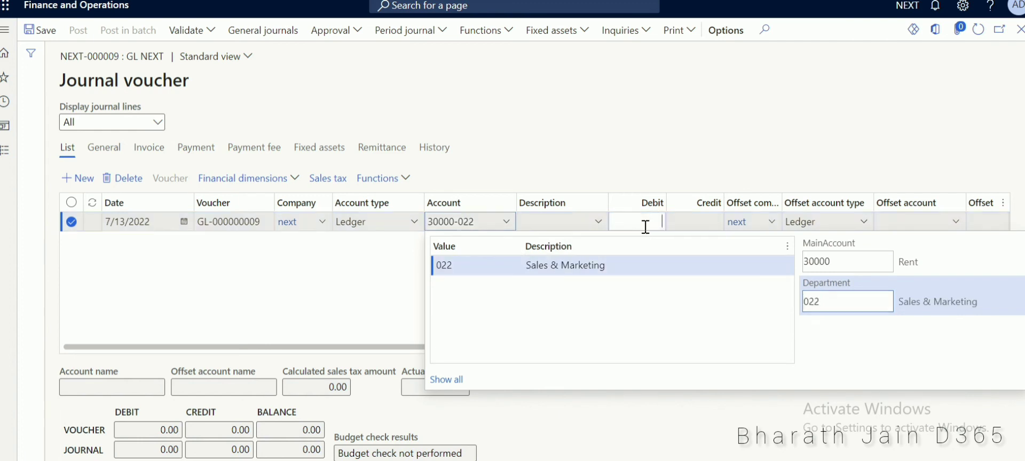
{"action": "type", "text": "700"}
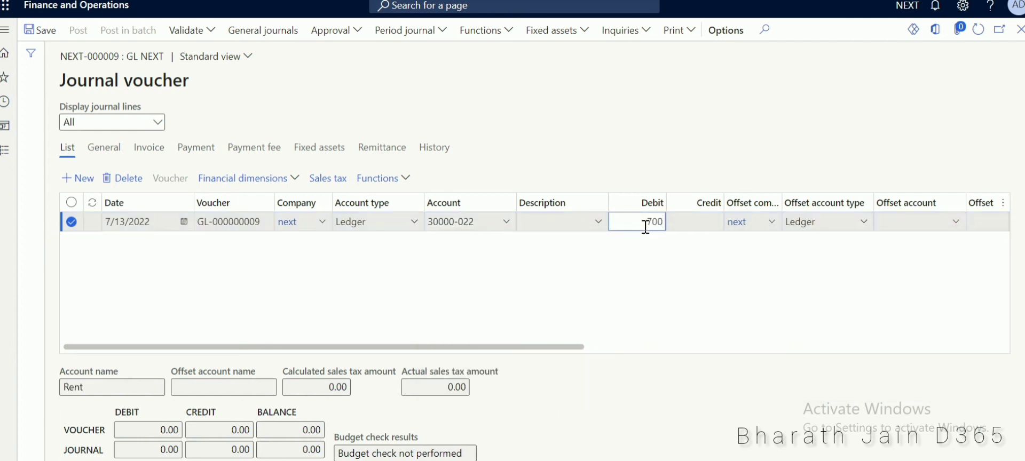
{"action": "left_click", "coordinate": [897, 225]}
{"action": "left_click", "coordinate": [956, 221]}
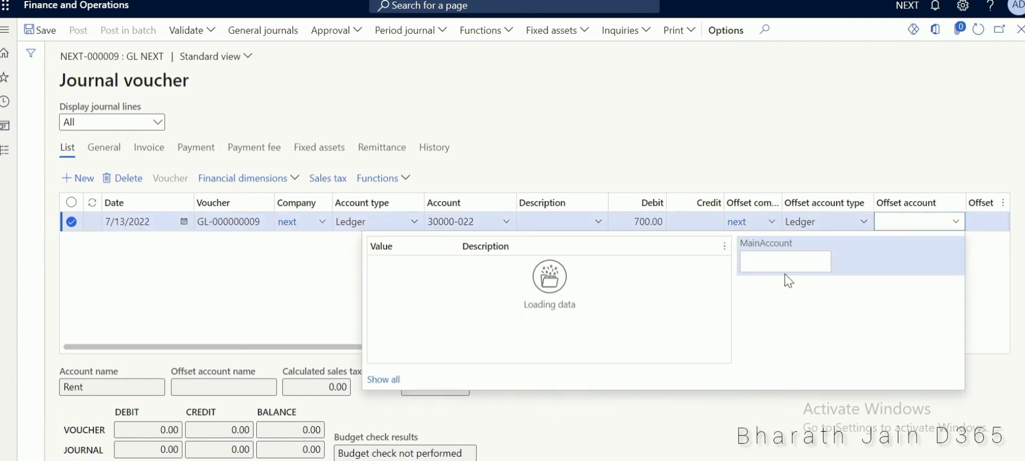
{"action": "left_click", "coordinate": [633, 267]}
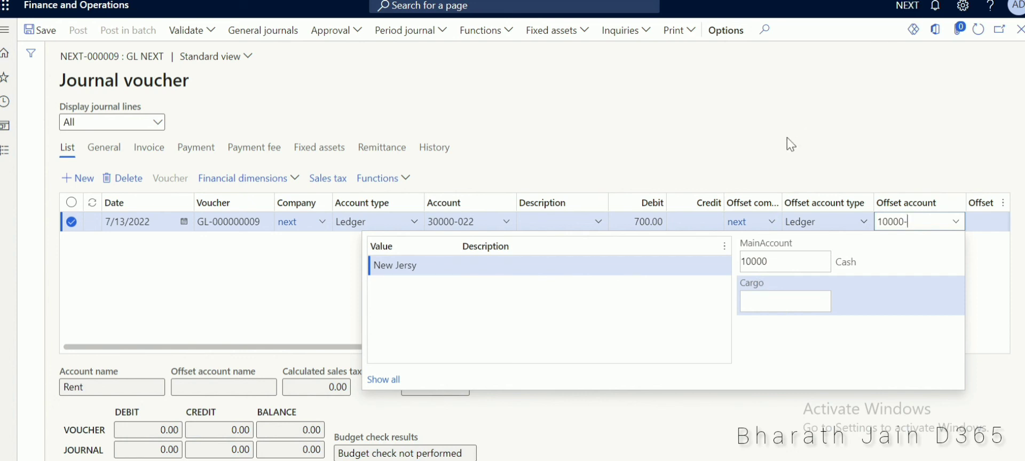
{"action": "left_click", "coordinate": [442, 271]}
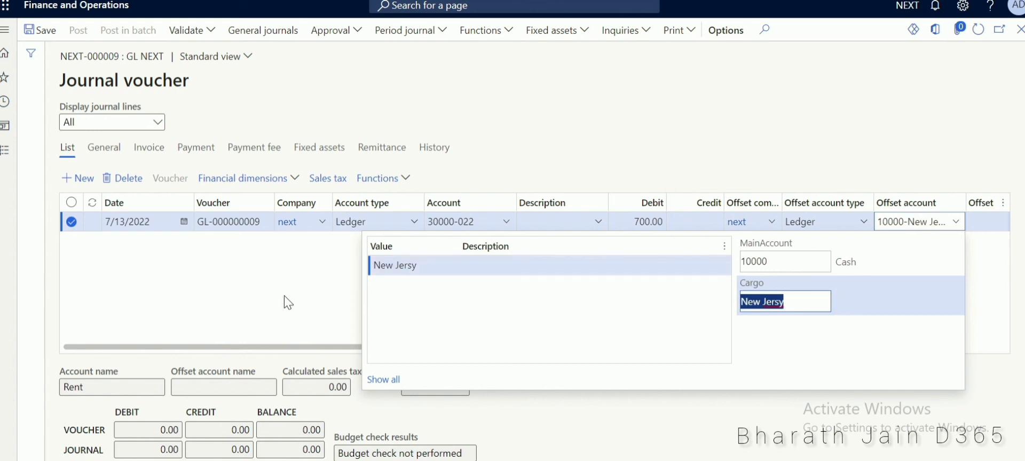